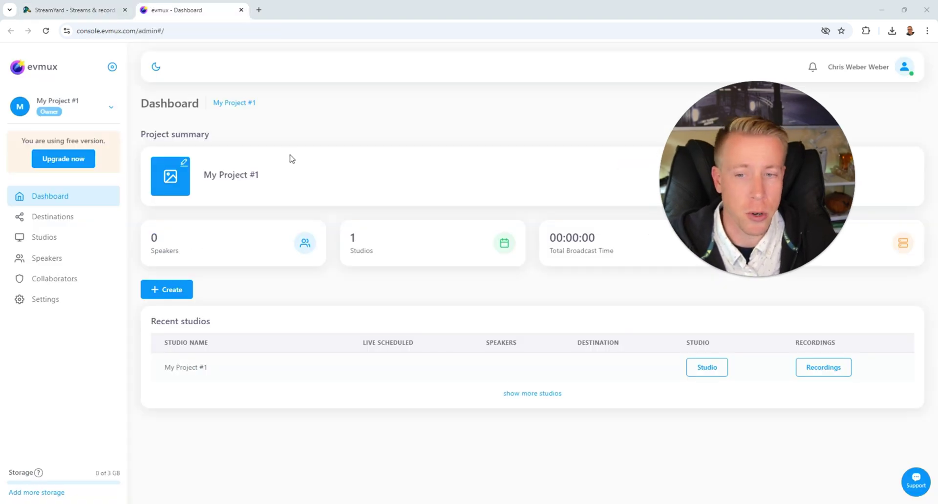
- Start creating a new recording in evmux as far as its naming form, and switch to StreamYard
click(174, 292)
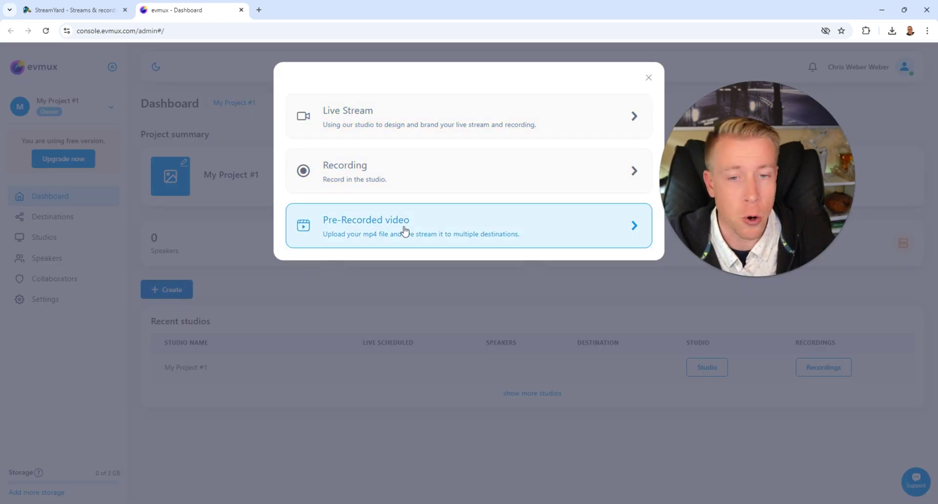
click(407, 167)
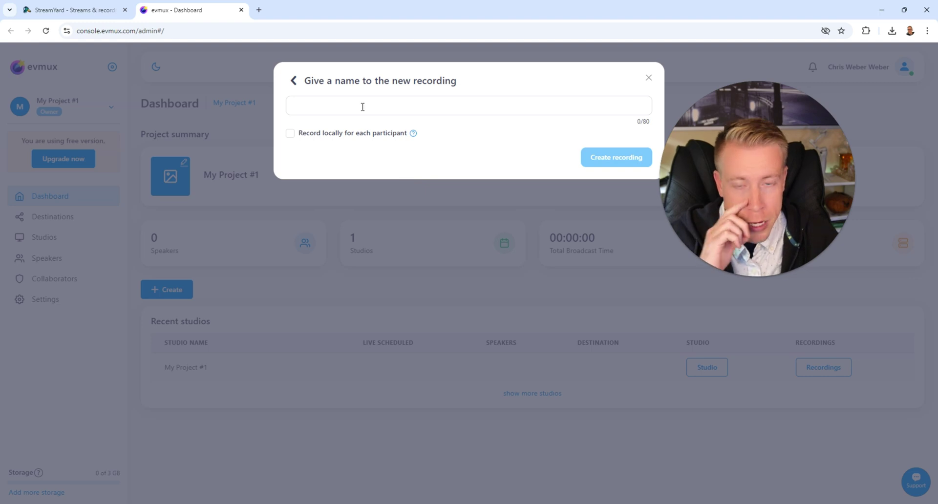
click(77, 11)
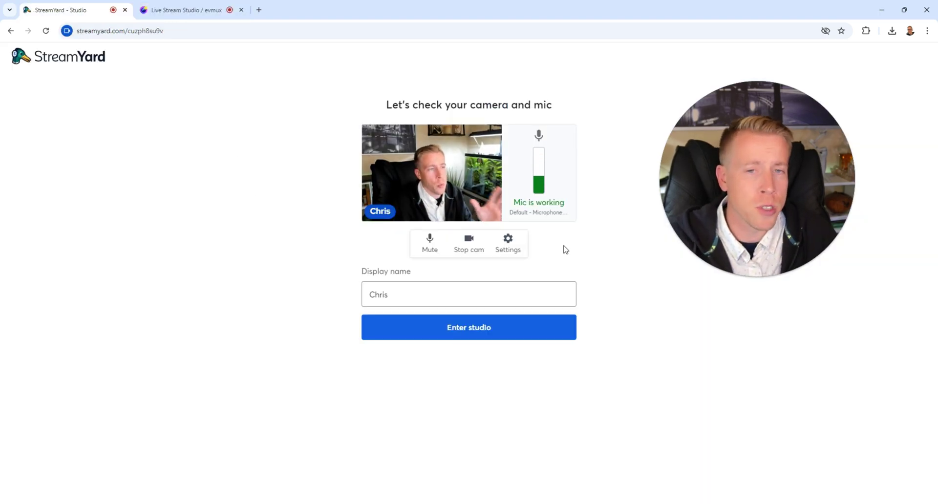
- Compare the camera and mic check pages of evmux and StreamYard, and inspect StreamYard's camera settings
click(184, 14)
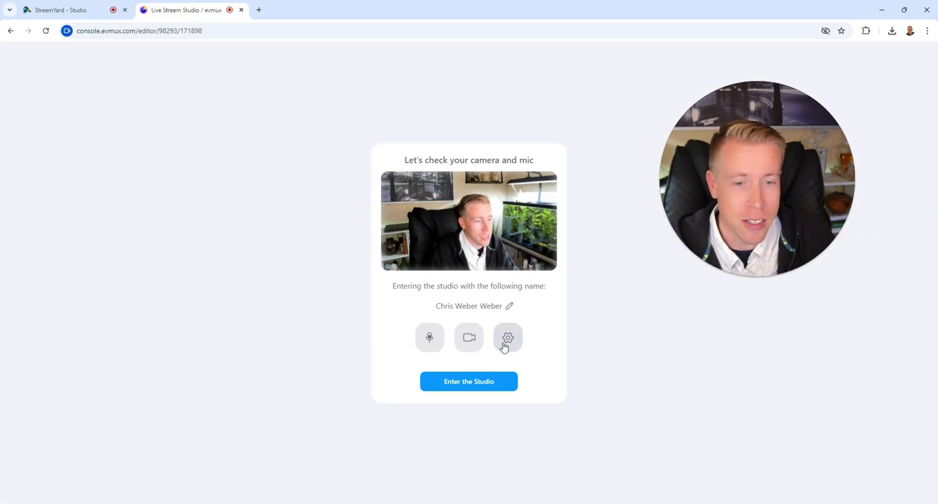
click(68, 11)
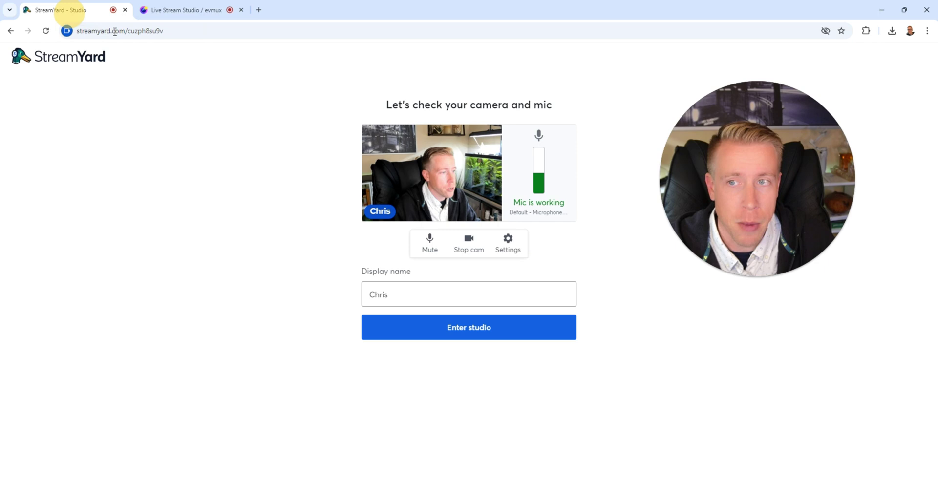
click(508, 242)
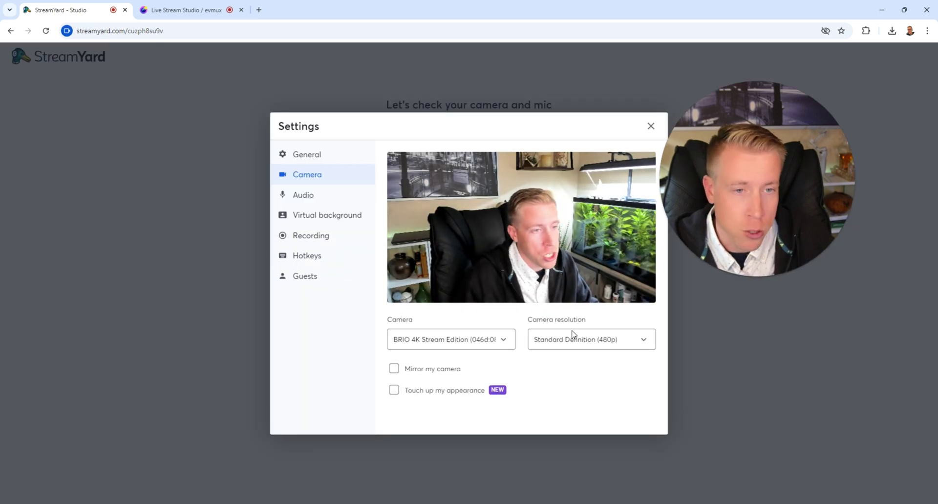
click(650, 126)
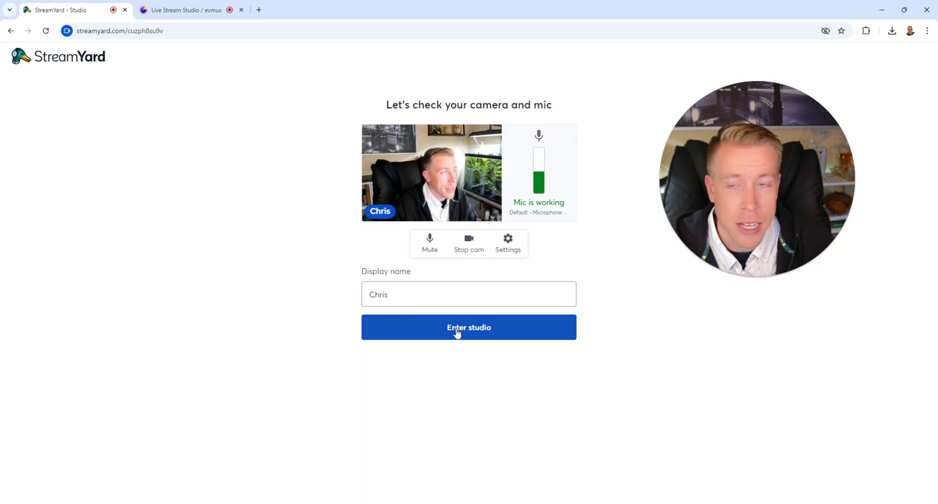
- Enter the StreamYard studio and compare its interface with the evmux studio
click(456, 333)
click(188, 10)
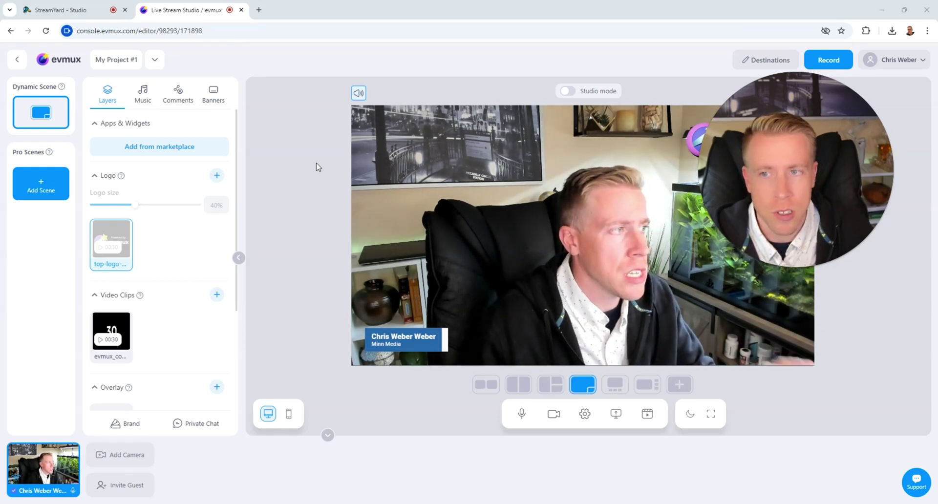
click(61, 10)
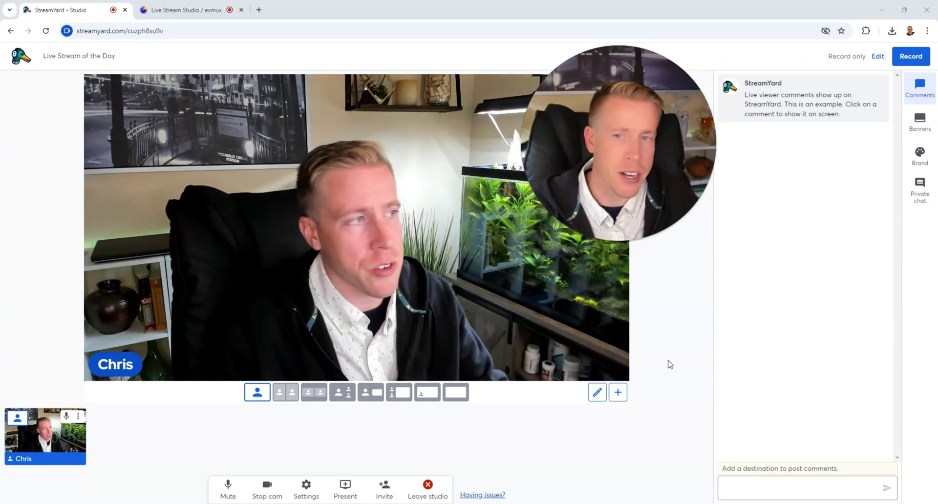
click(187, 10)
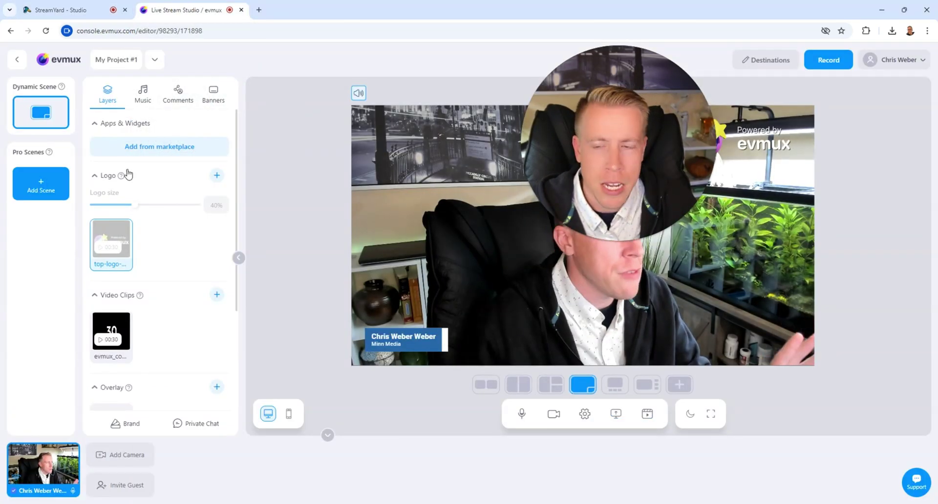
- Examine the video clips, overlays and backgrounds in the evmux studio's layers and compare with the StreamYard studio
scroll(155, 230, down, 3)
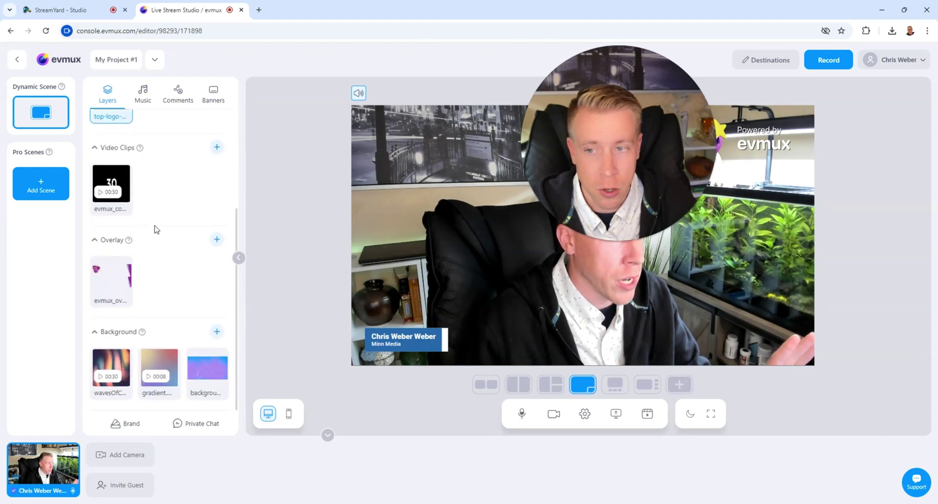
drag(646, 133, 794, 169)
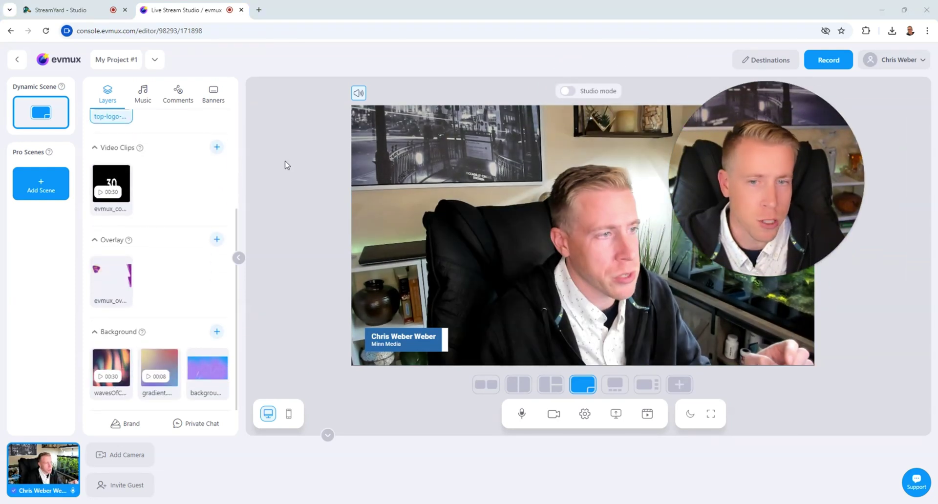
key(ctrl+shift+Tab)
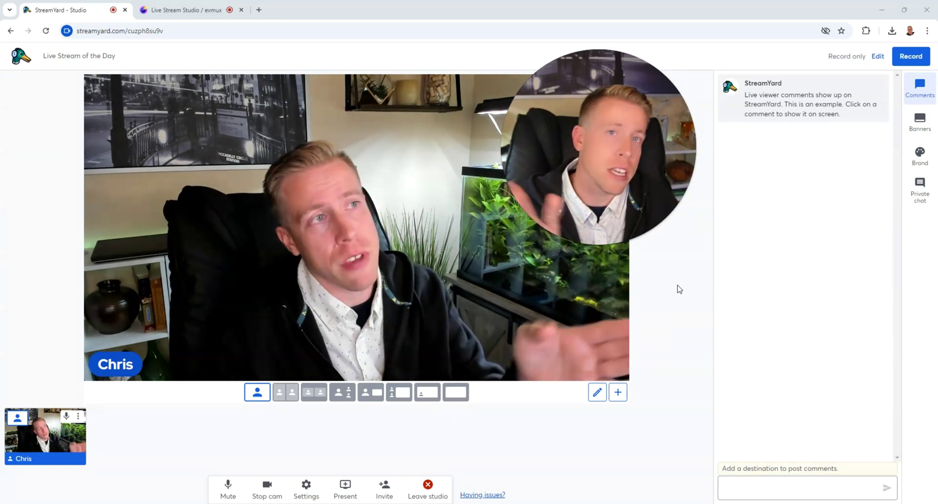
click(194, 12)
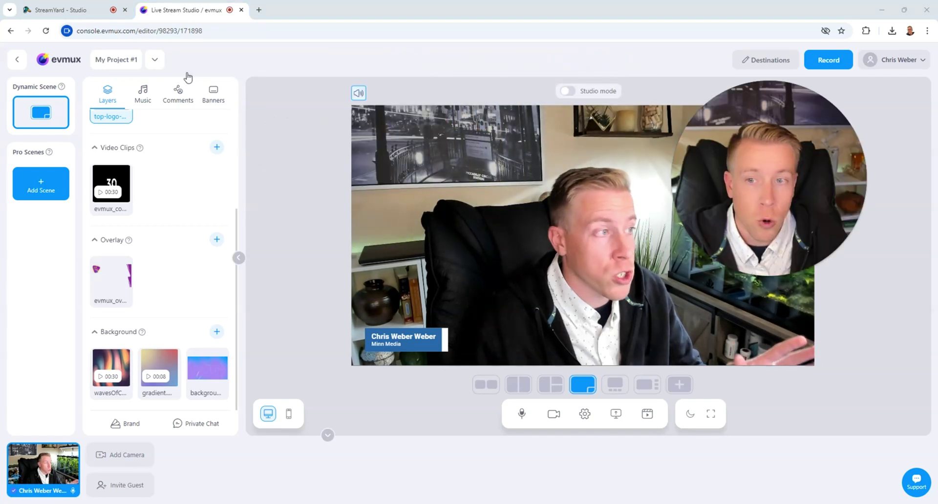
click(56, 8)
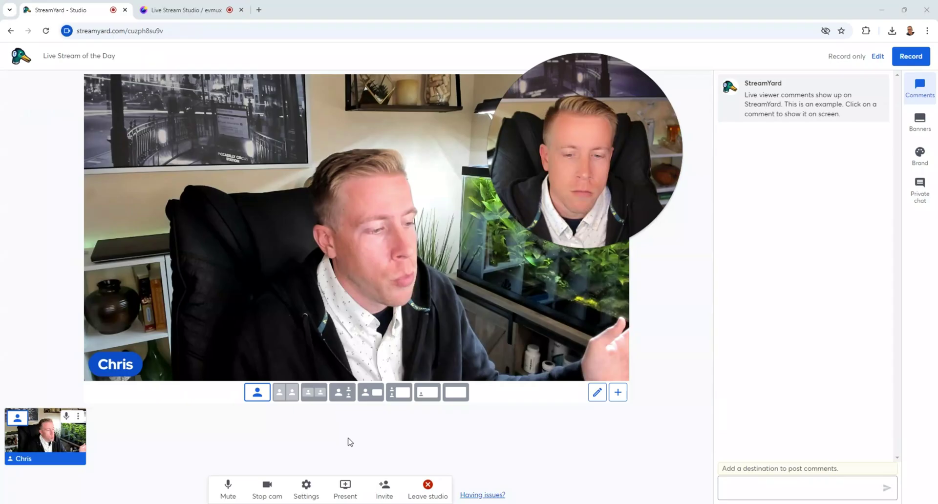
- Share the YouTube browser tab in the StreamYard studio and set the stage to the picture-in-picture layout
click(345, 491)
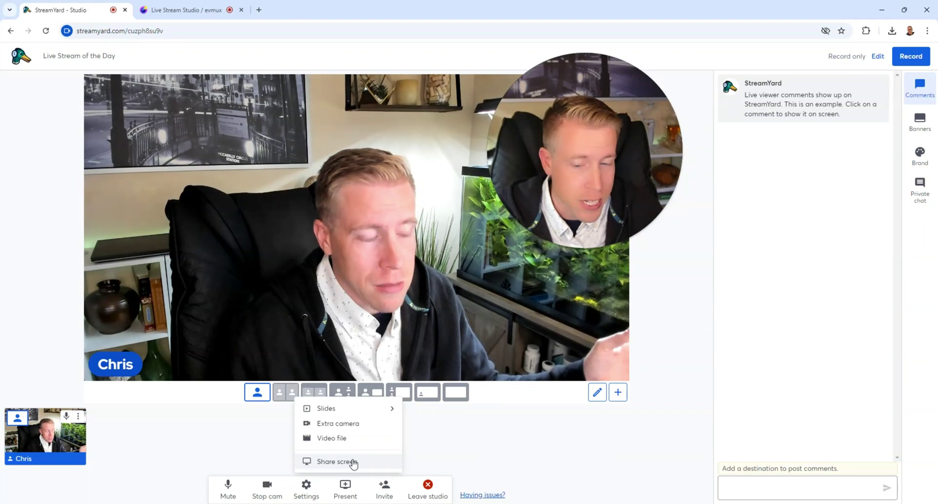
click(354, 462)
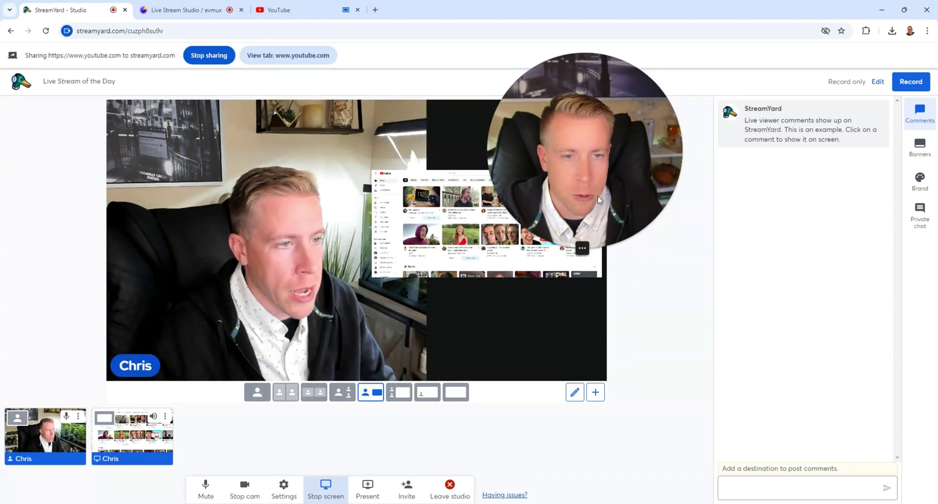
click(399, 392)
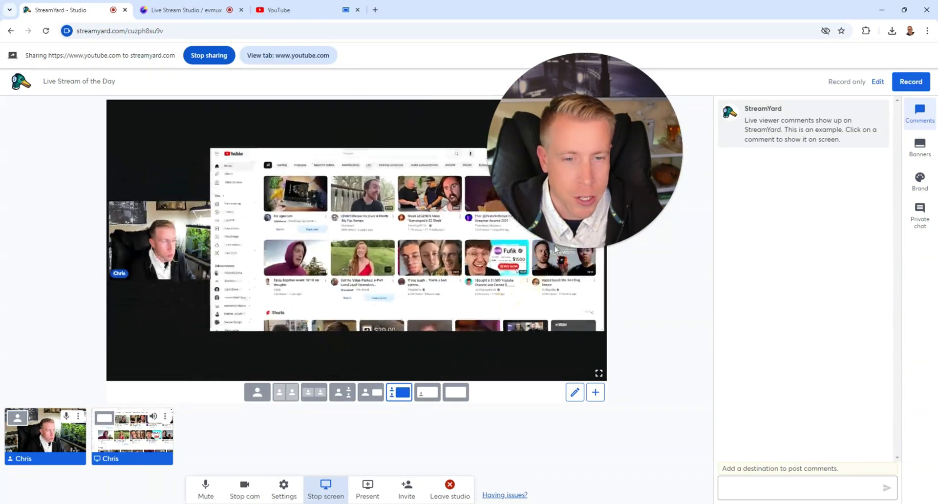
click(429, 394)
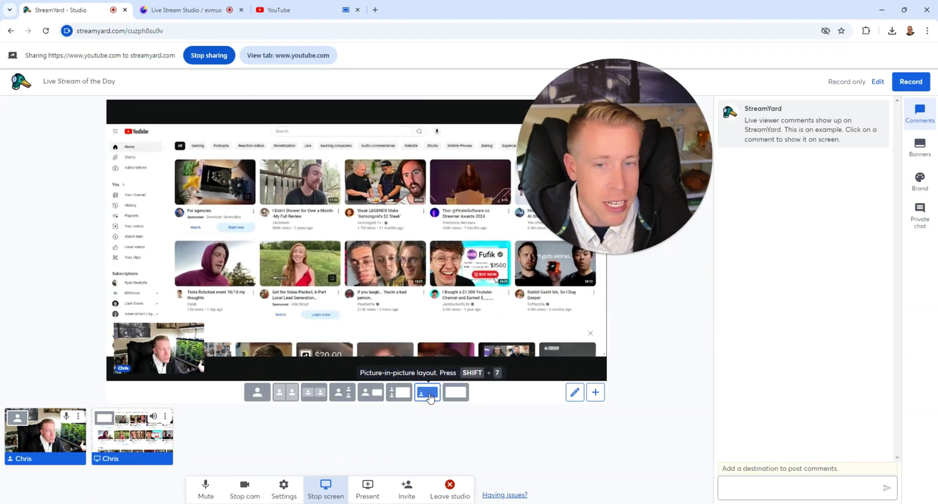
- In the evmux studio, show the sample comment on the stage and replace it with the Sample Banner
click(200, 11)
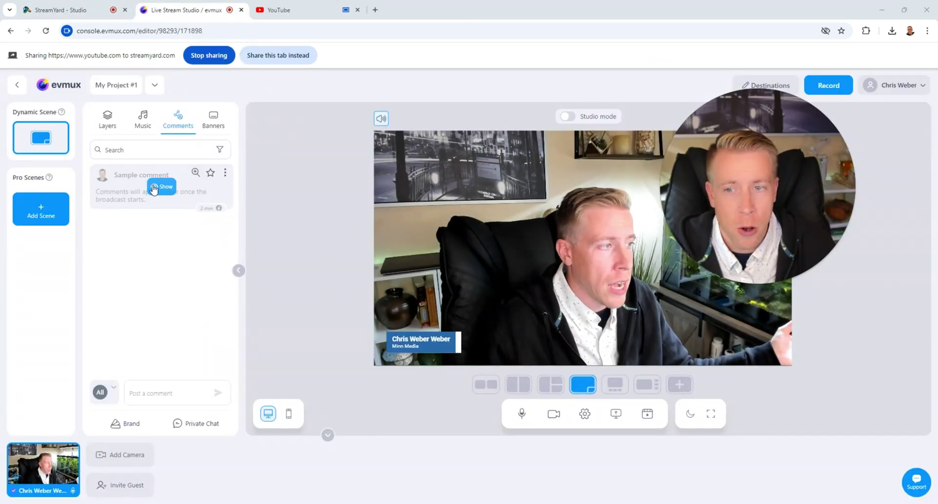
click(161, 188)
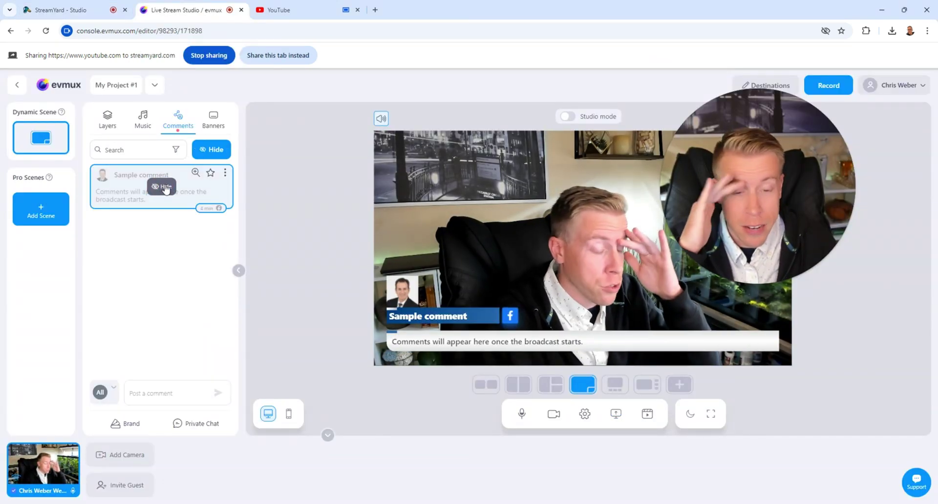
click(213, 119)
click(161, 159)
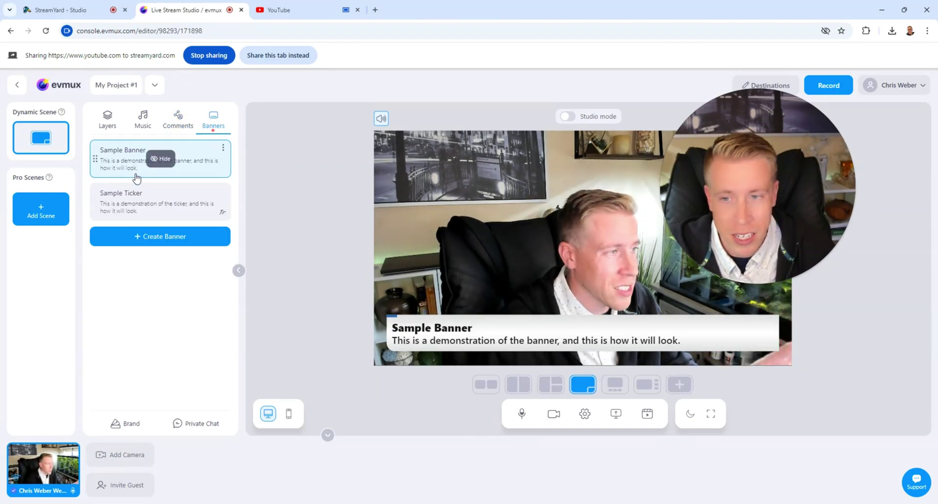
- In StreamYard, show the example banner "Use banners to summarize your talking points and display calls to action" on the stage
click(58, 10)
click(818, 181)
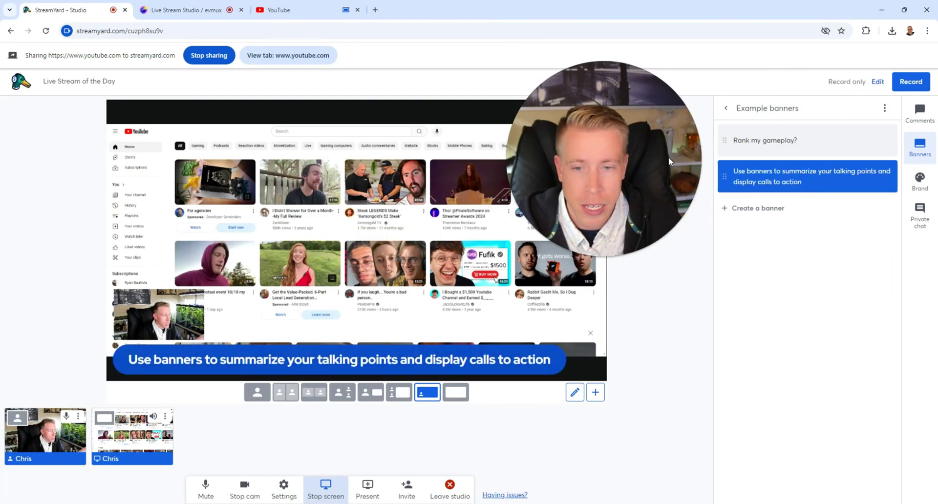
- Browse the available widgets in the evmux App Market and close it without adding any
click(197, 10)
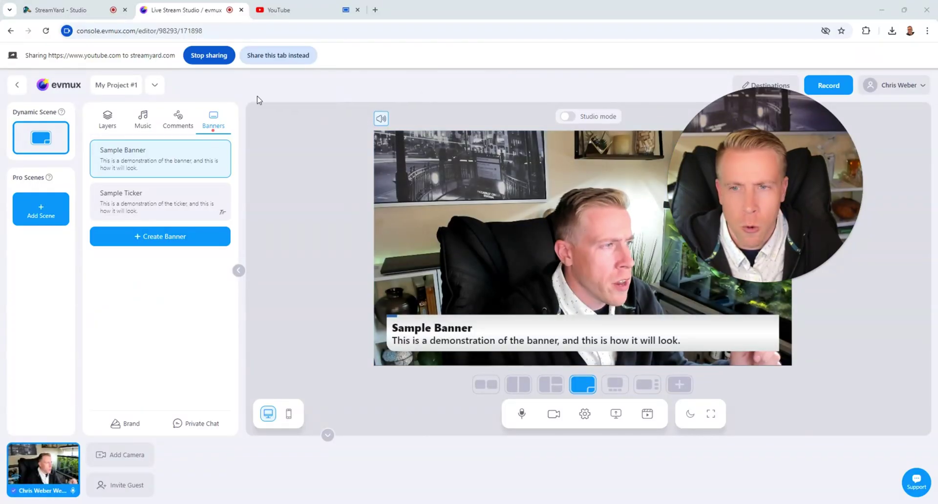
click(106, 119)
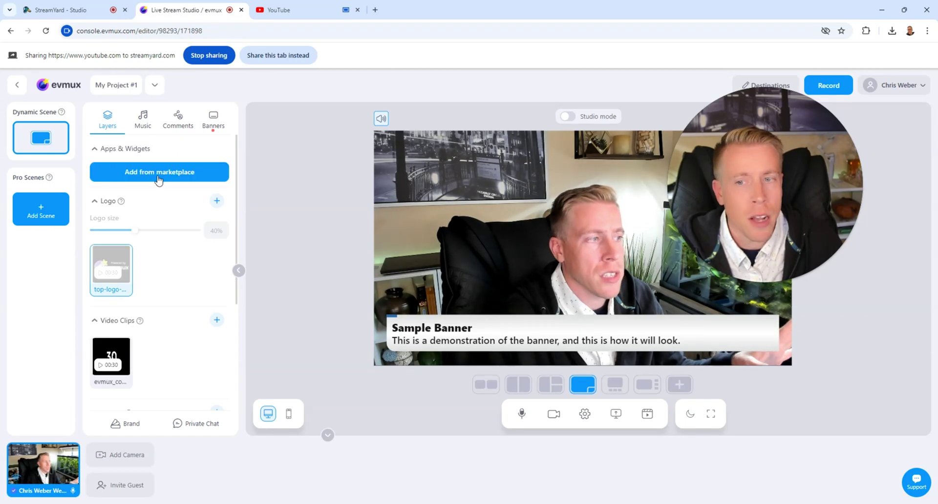
click(159, 173)
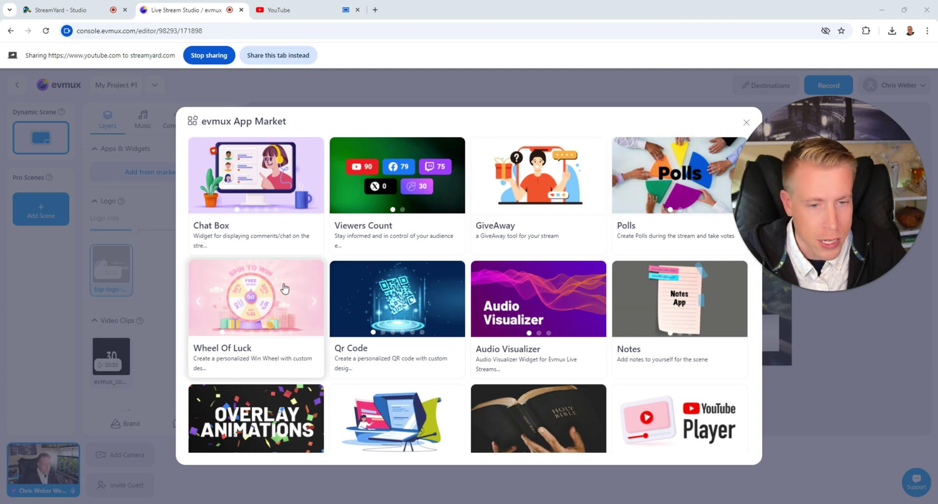
scroll(284, 288, down, 3)
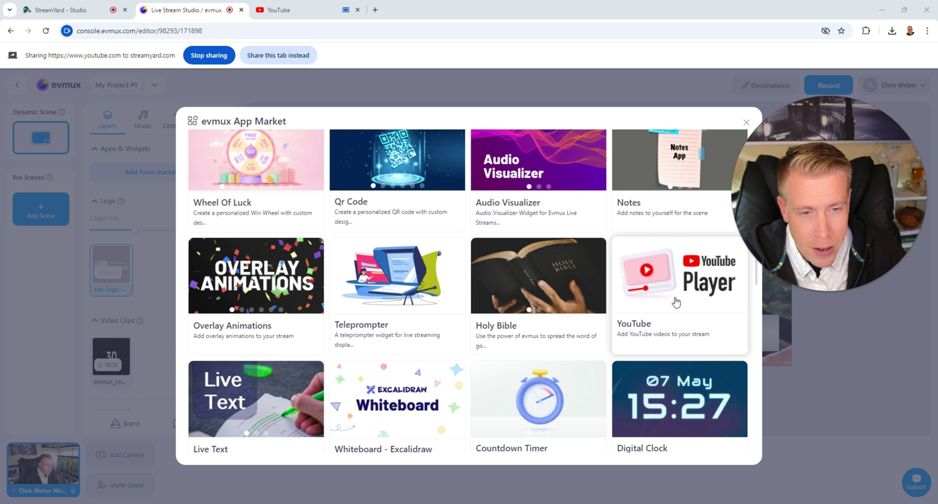
scroll(246, 284, down, 3)
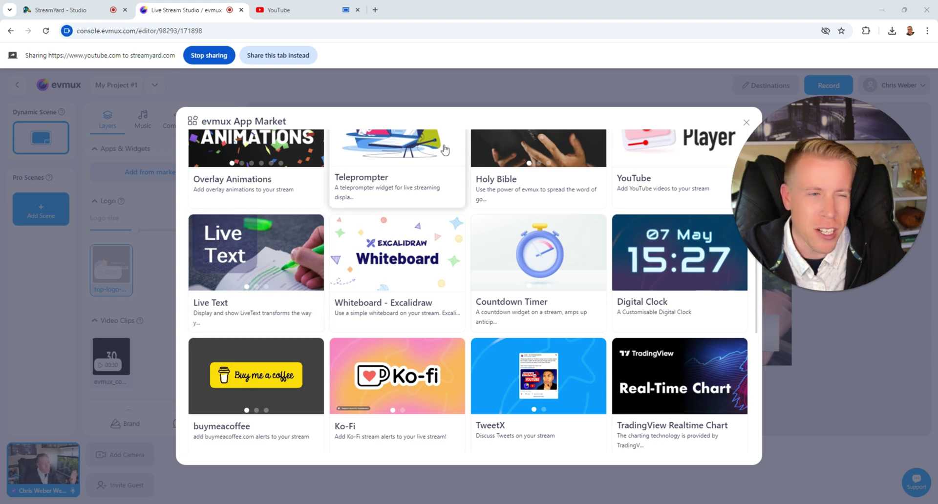
click(746, 123)
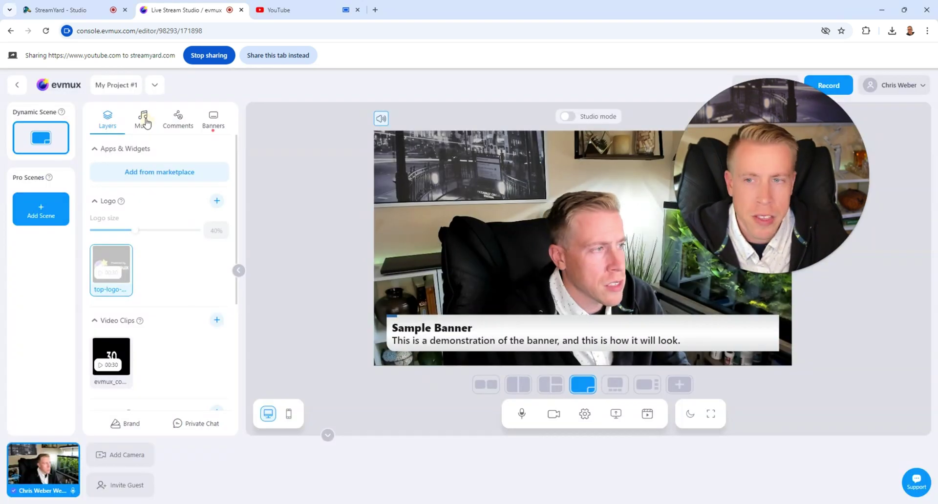
- Review the evmux music and sound effects, try the Crowd Applause effect, and compare with StreamYard's studio tools
click(145, 121)
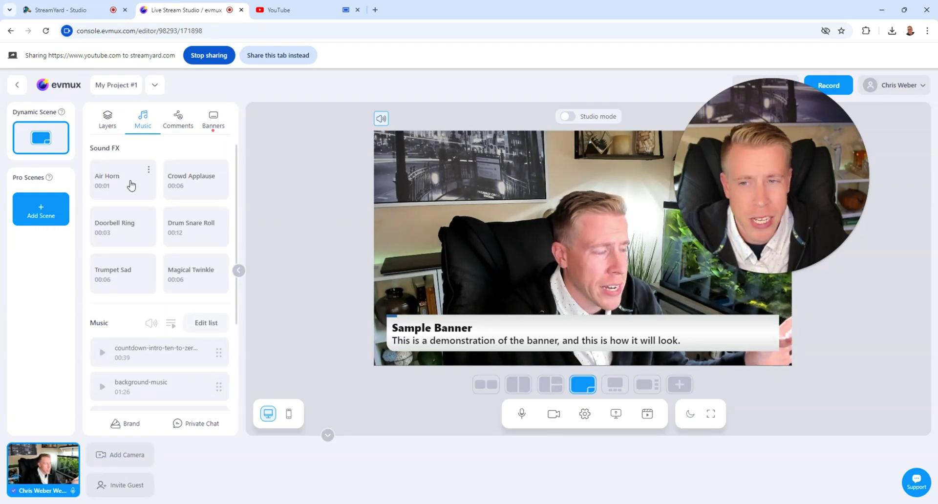
click(205, 186)
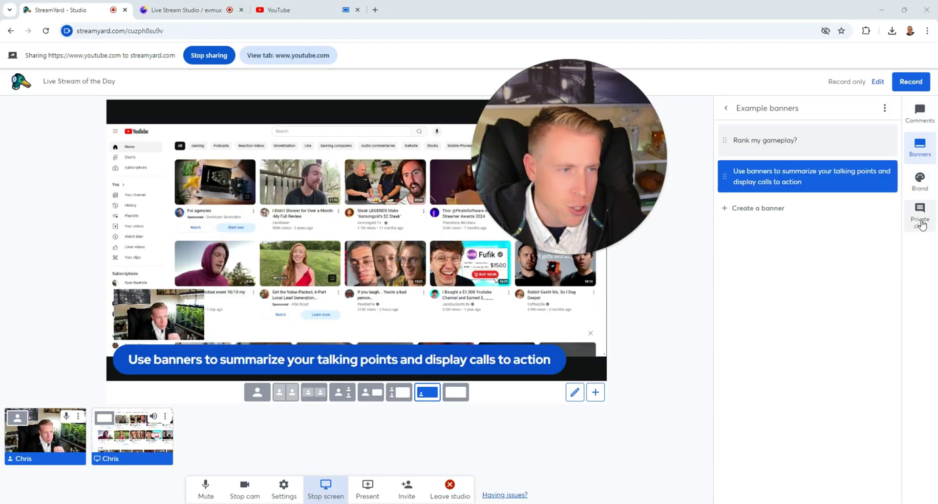
mouse_move(768, 133)
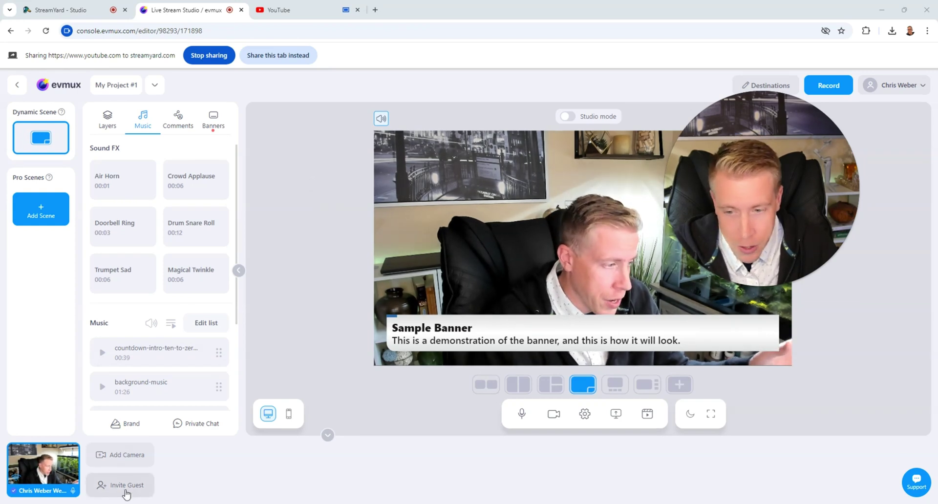
- Preview the evmux stage in vertical mobile format, restore the landscape format, and switch to StreamYard
click(288, 421)
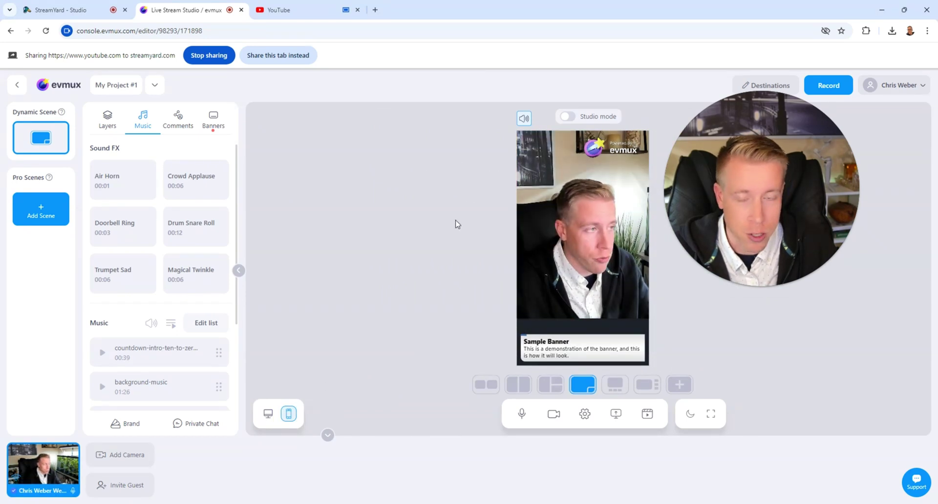
click(270, 416)
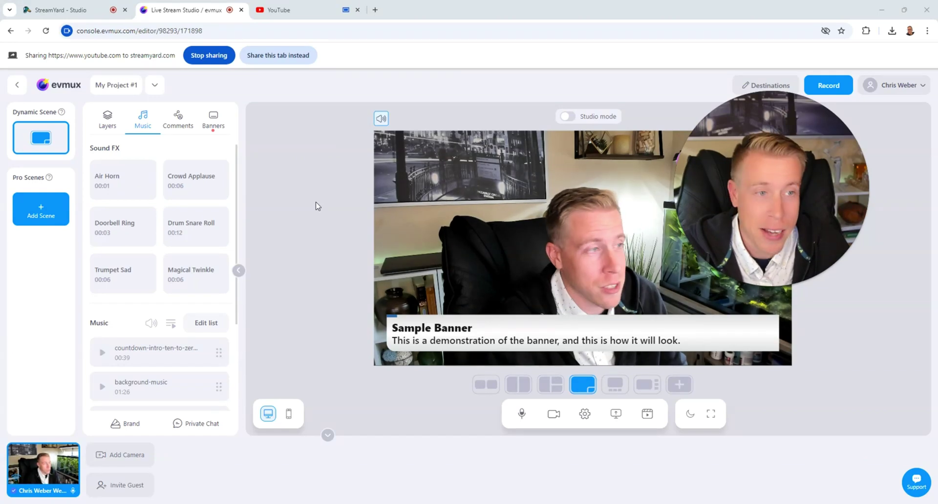
click(66, 19)
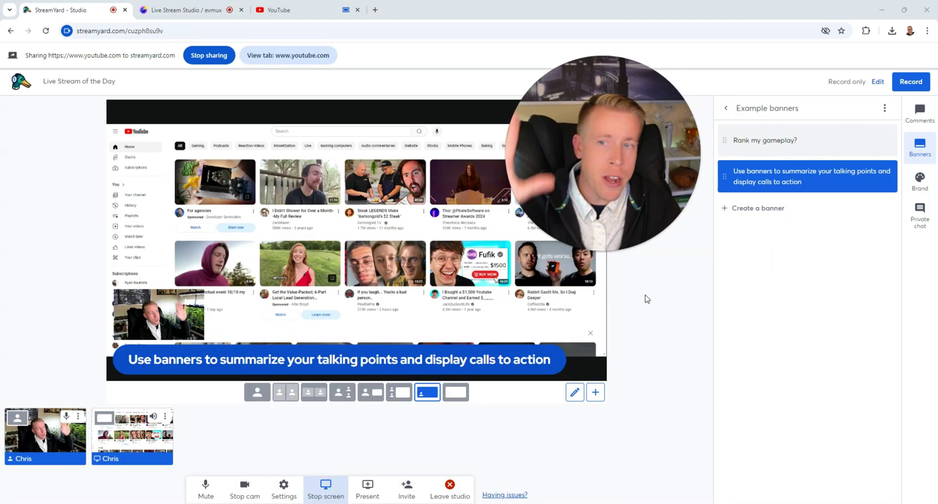
- Hide the displayed banner from the StreamYard stage and arrange the large camera view beside the smaller shared screen
click(756, 177)
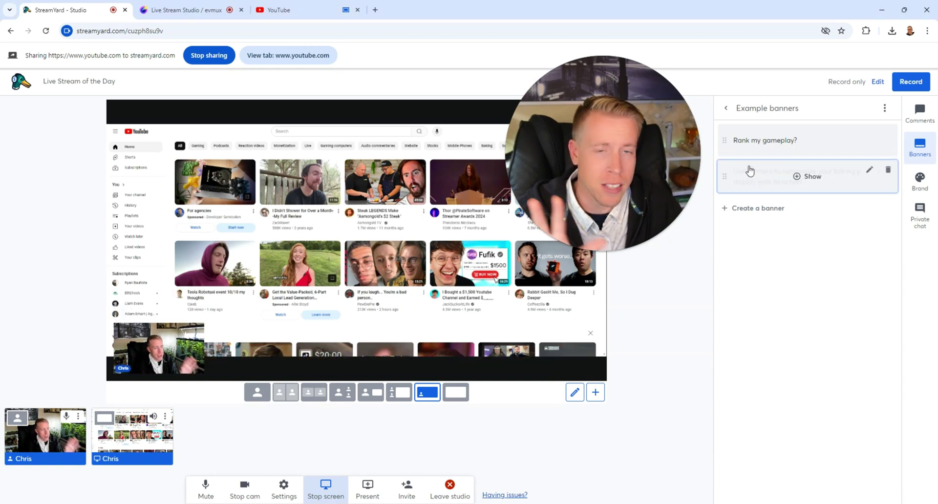
click(340, 397)
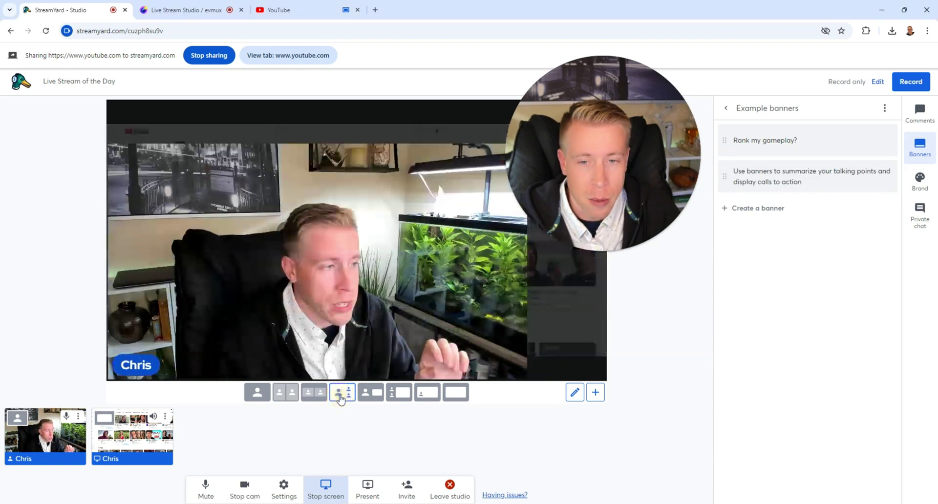
click(370, 393)
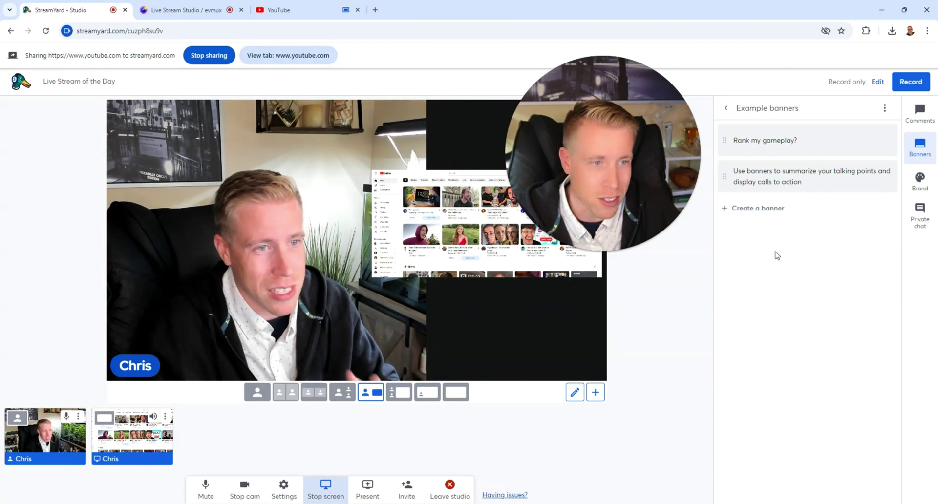
- Switch to the evmux studio and review its layers, including video clips, overlays and backgrounds
key(ctrl+Tab)
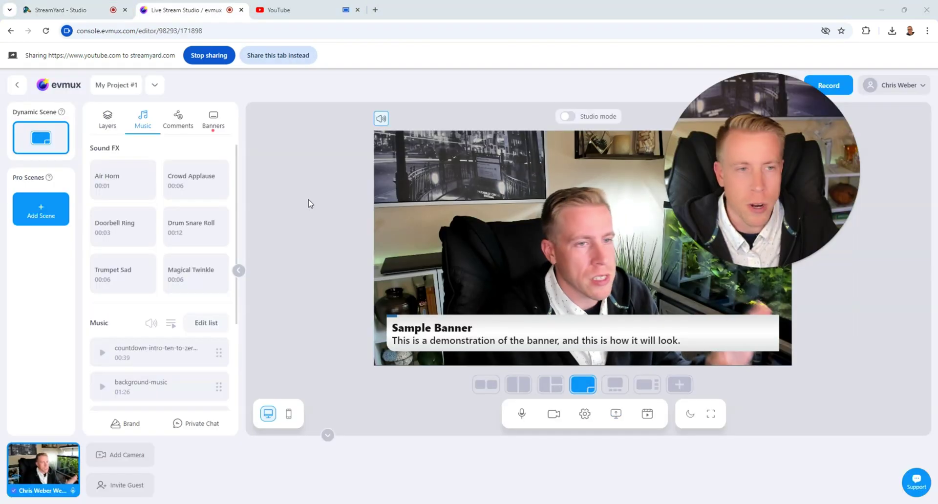
click(107, 120)
scroll(171, 275, down, 5)
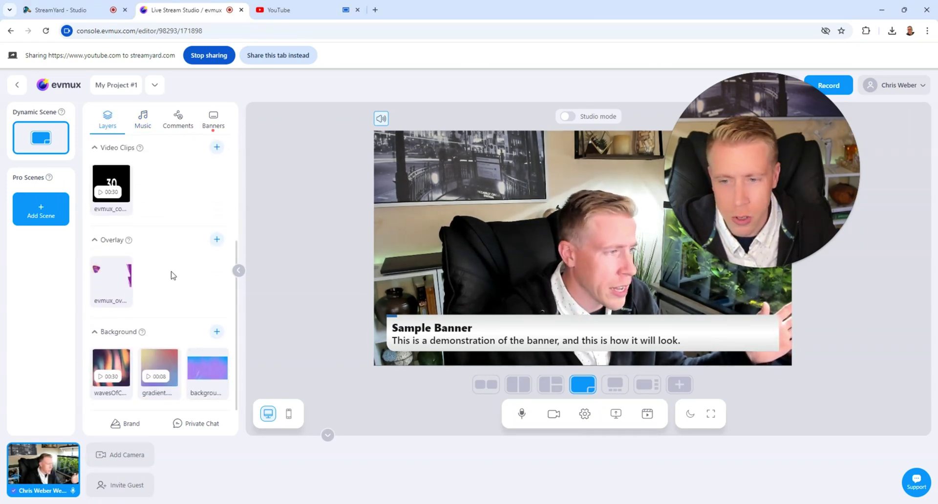
scroll(171, 275, up, 5)
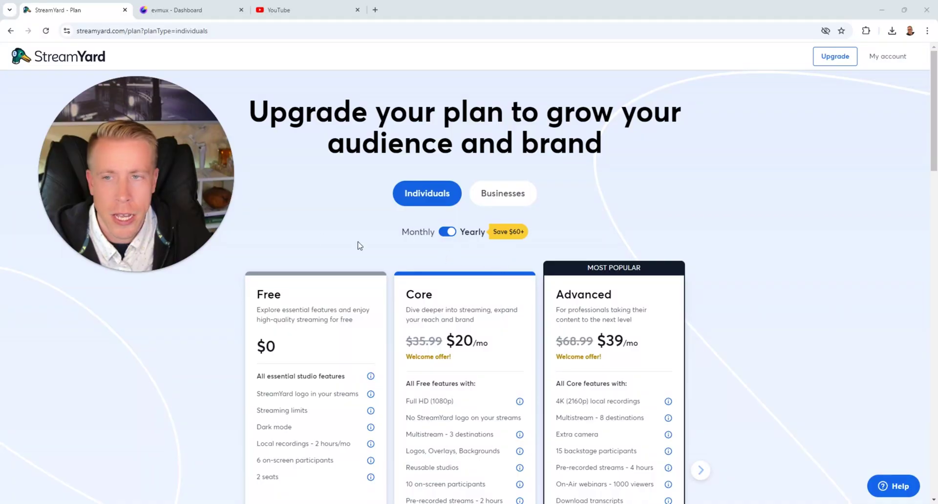
- Compare the individual plans of StreamYard and evmux with monthly billing on their pricing pages
scroll(371, 225, down, 1)
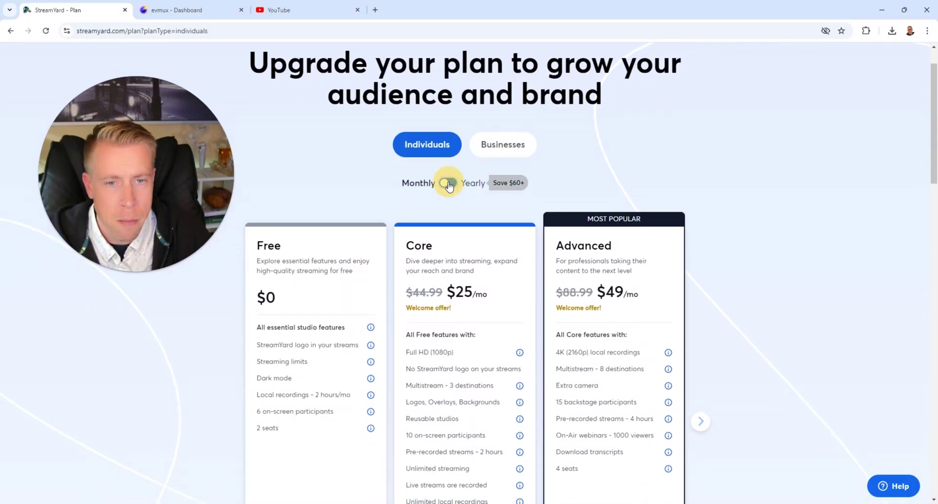
scroll(486, 303, down, 1)
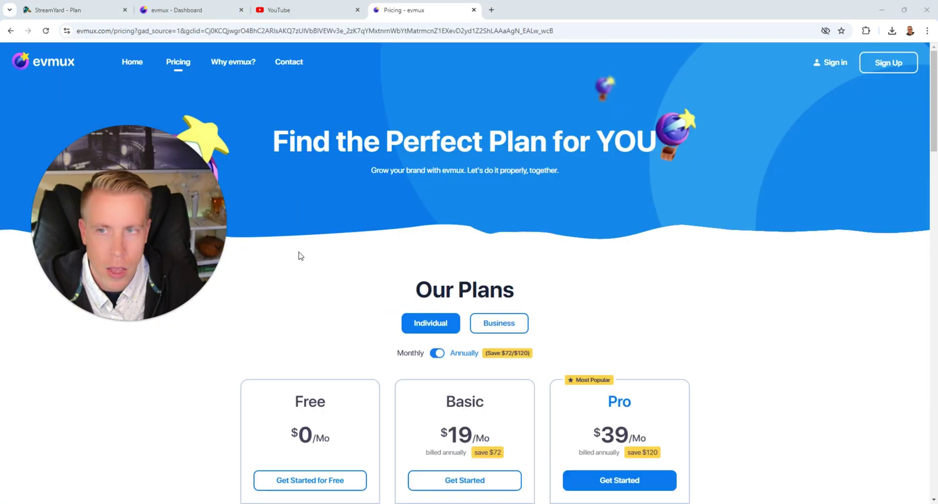
scroll(299, 254, down, 2)
click(437, 207)
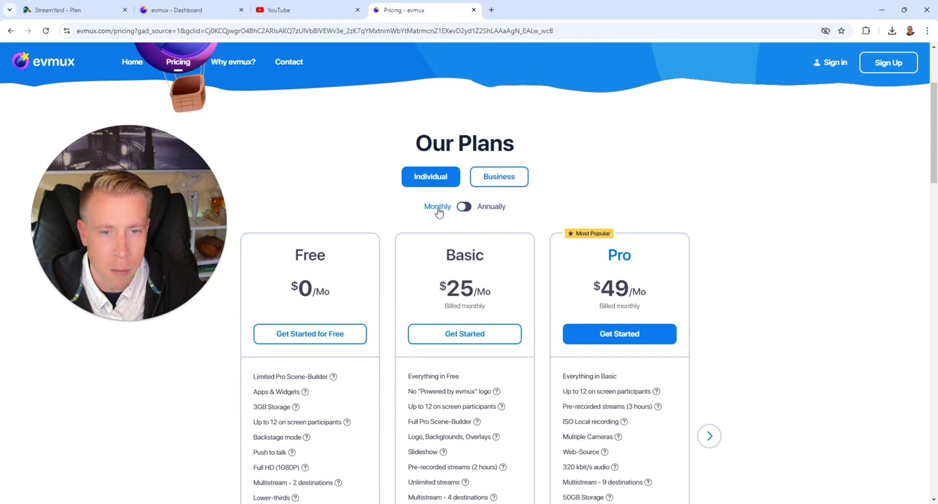
scroll(504, 322, down, 1)
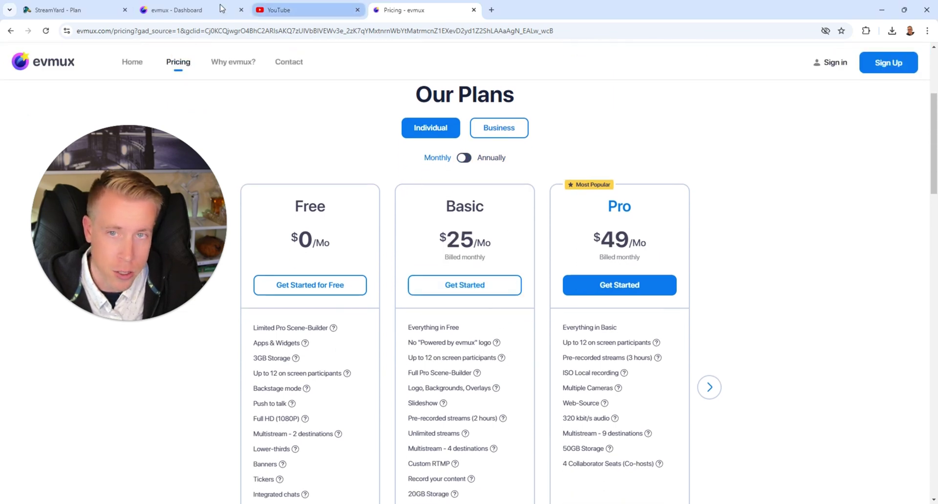
click(75, 12)
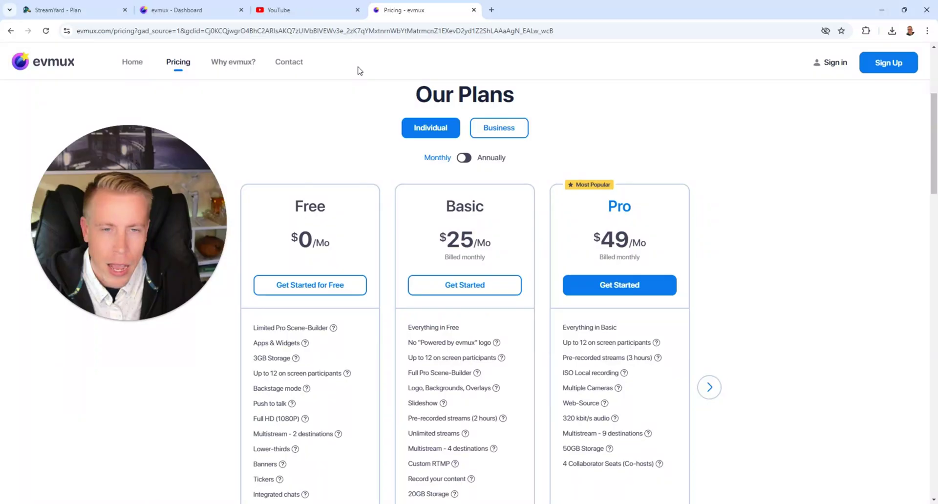
- Compare the evmux and StreamYard individual plans with annual billing
click(464, 158)
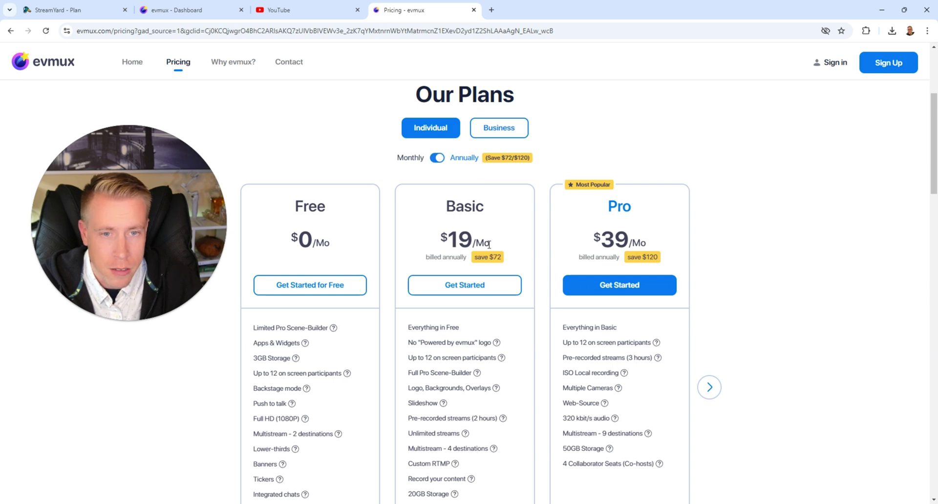
click(76, 12)
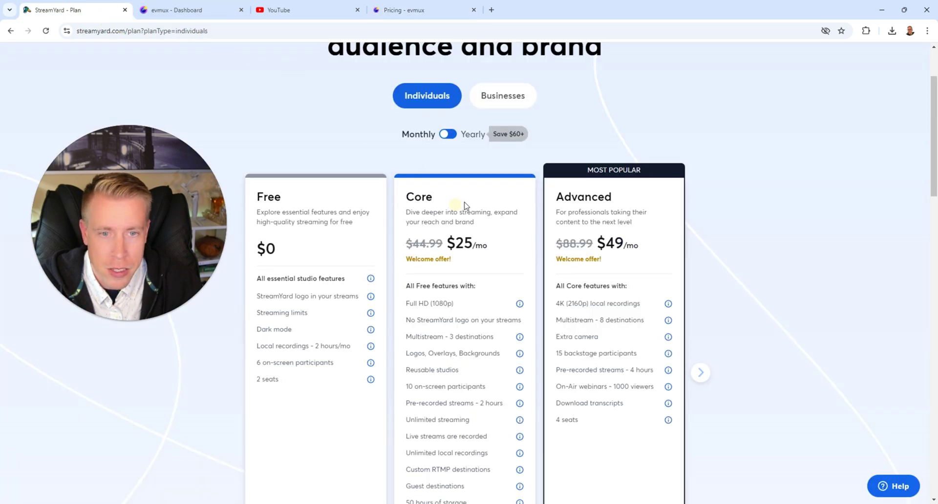
click(389, 11)
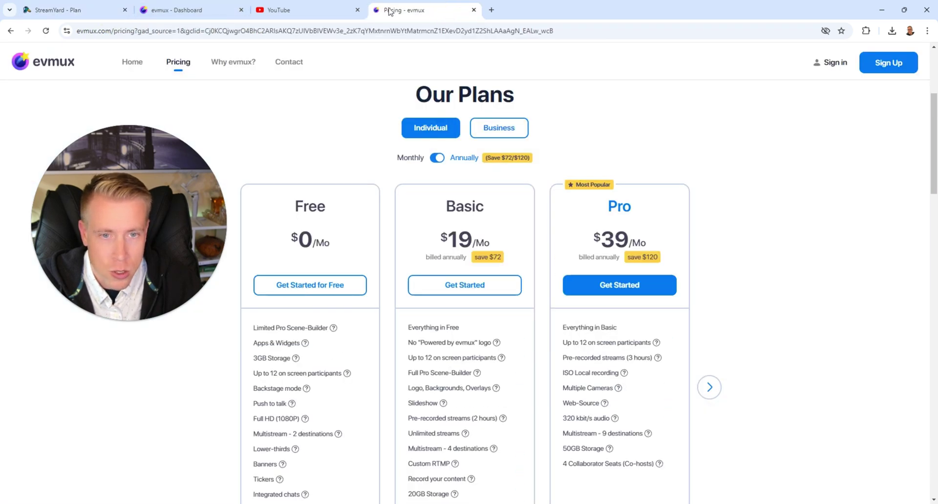
click(69, 13)
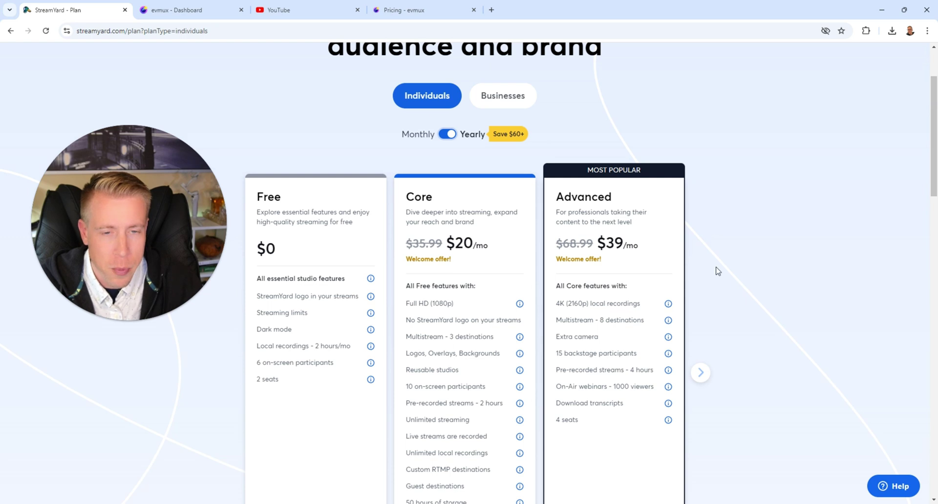
click(435, 10)
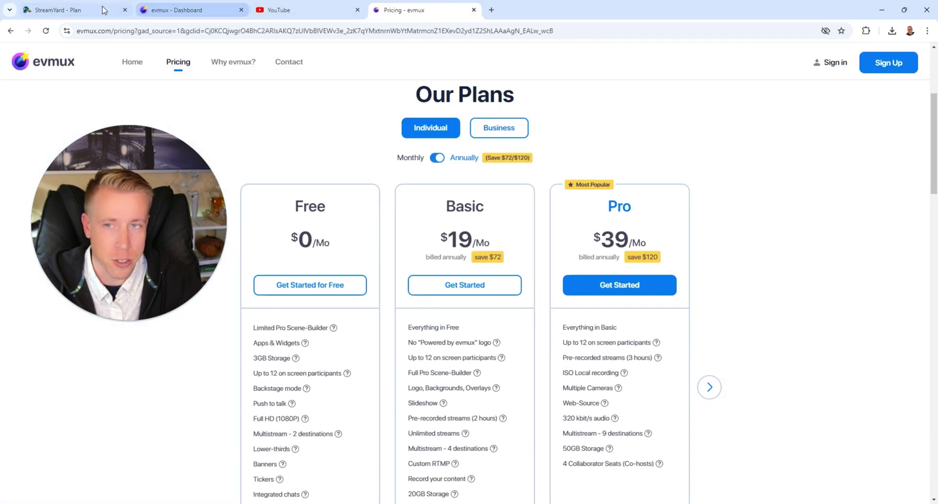
- Return to the evmux studio and show the sample comment on the stage
click(176, 10)
click(170, 96)
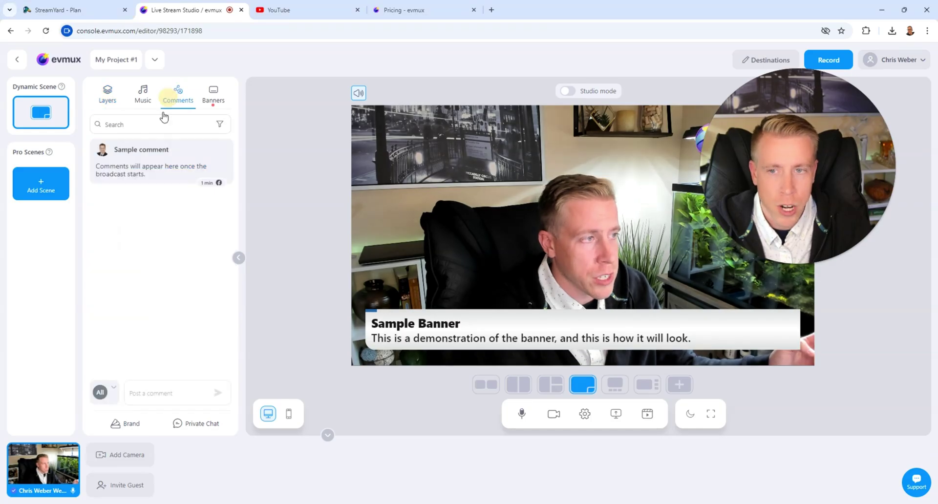
click(139, 163)
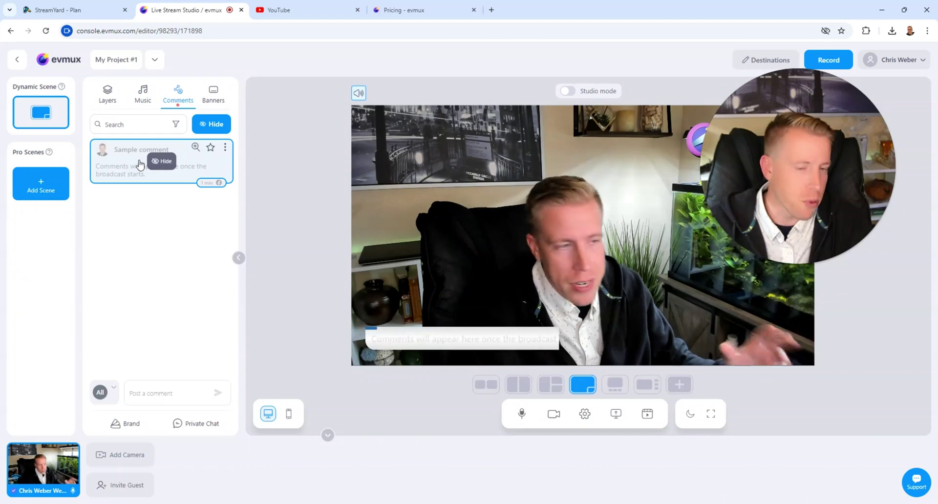